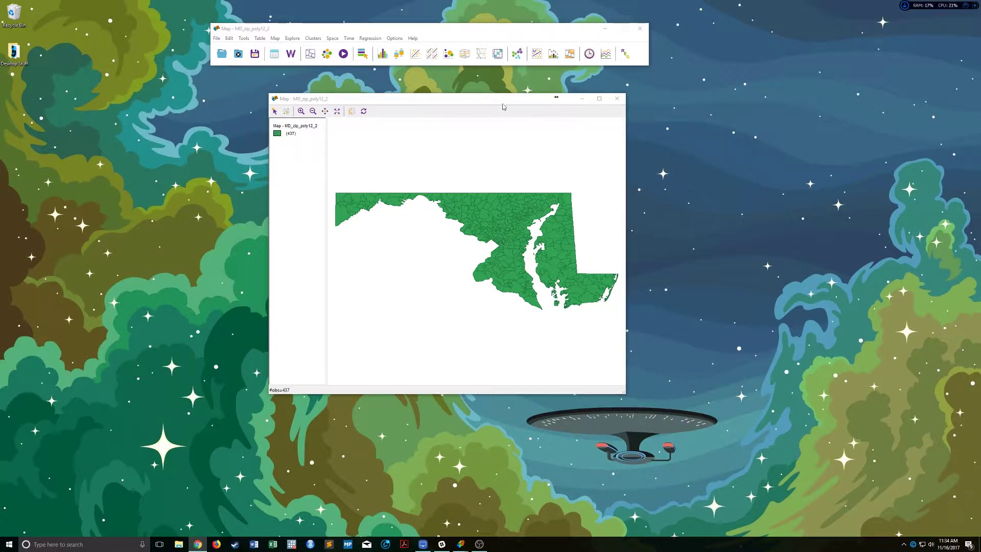
Start a new regression and set Ramount12 as the dependent variable.
left_click(435, 35)
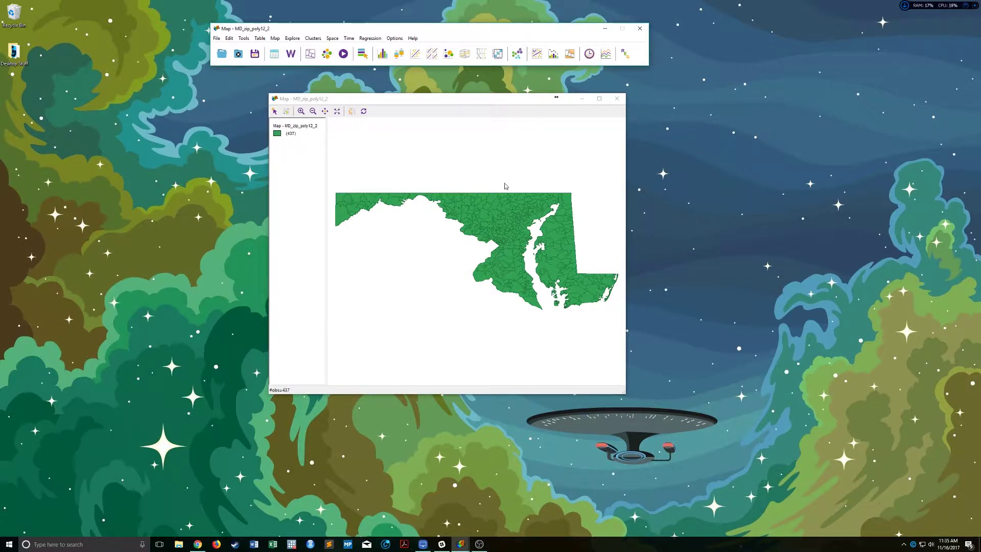
left_click(371, 39)
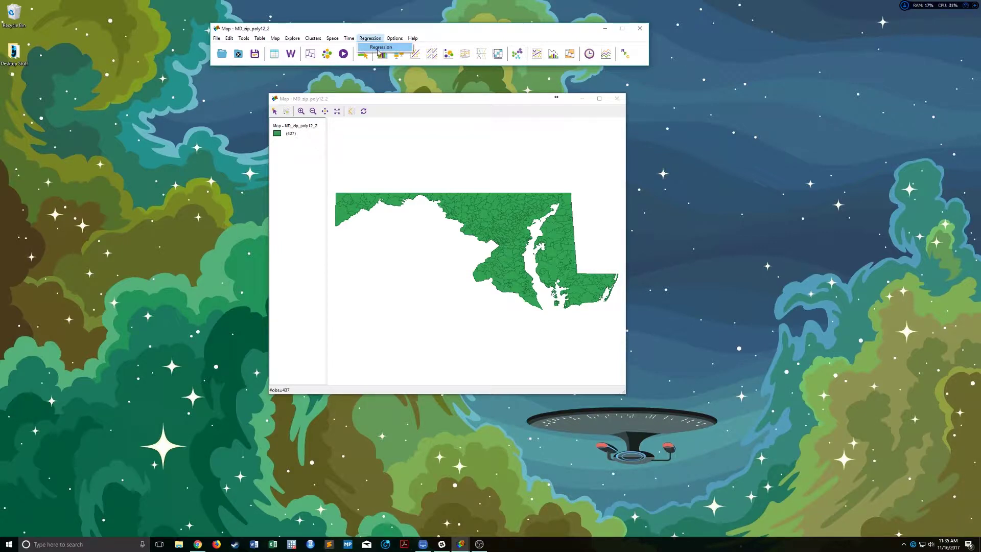
left_click(379, 47)
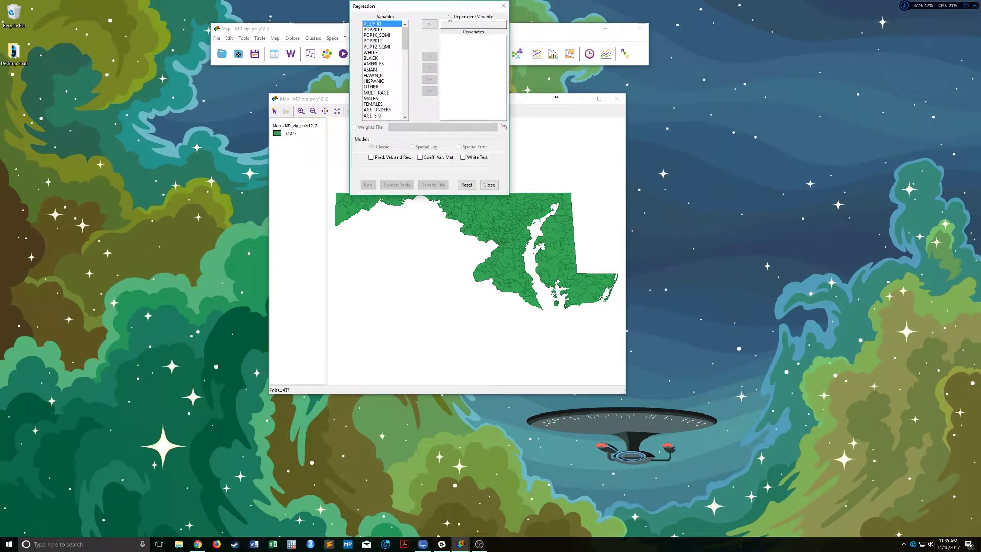
left_click_drag(448, 6, 684, 158)
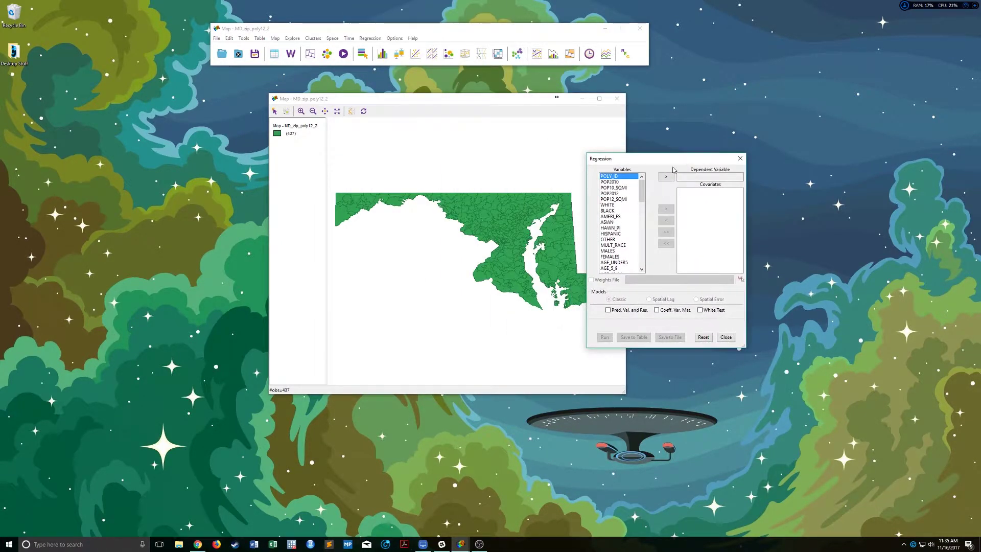
left_click_drag(642, 190, 642, 255)
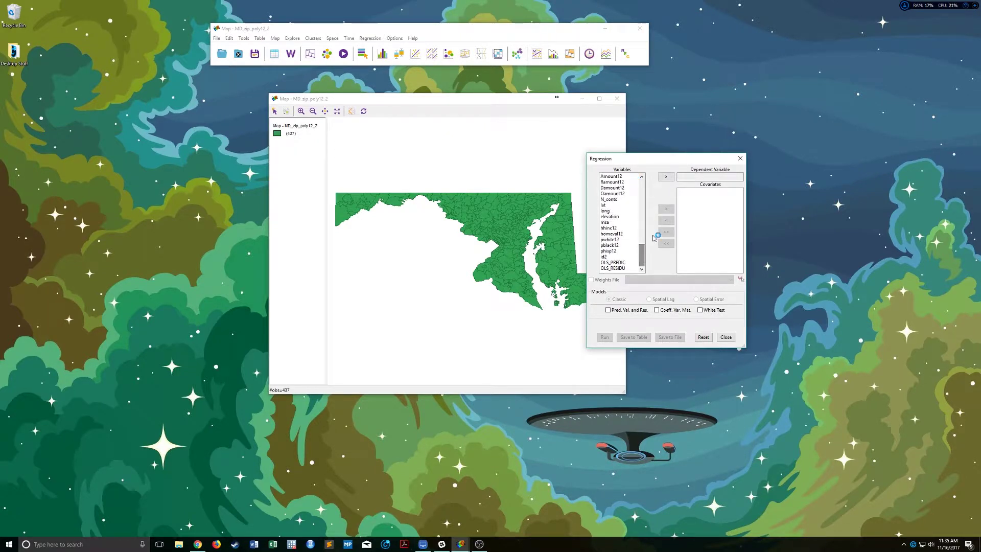
left_click(611, 183)
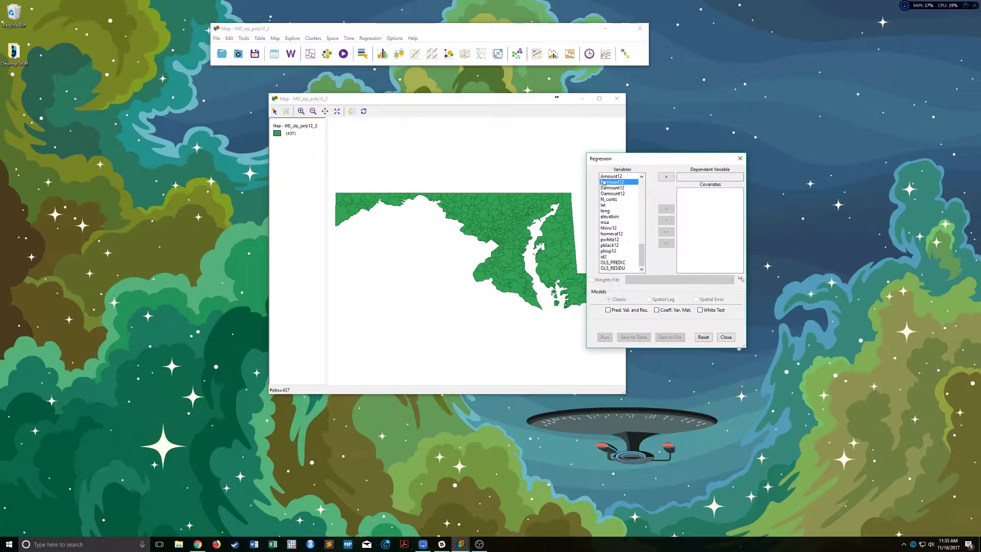
left_click(665, 177)
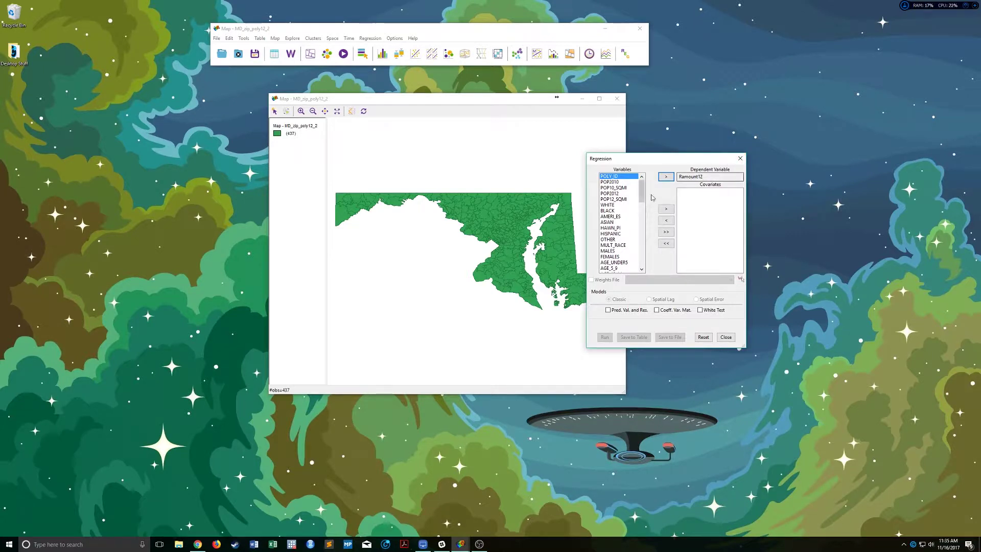
Add WHITE, BLACK, ASIAN and HISPANIC as covariates.
left_click(707, 205)
left_click(685, 176)
scroll(619, 215, "down", 1)
double_click(619, 194)
double_click(619, 194)
double_click(607, 193)
double_click(616, 182)
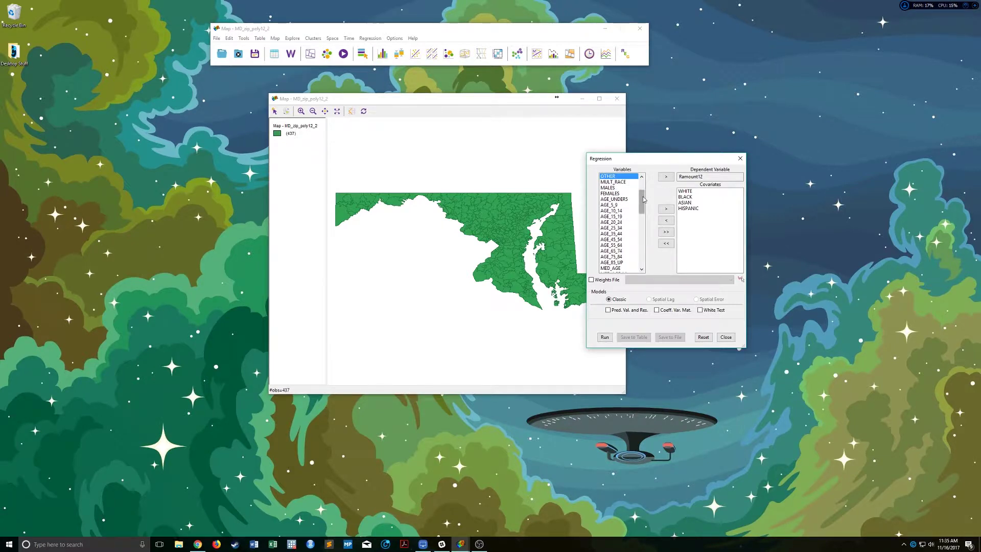
Add MED_AGE and hhinc12 as covariates and run the classic OLS regression.
scroll(646, 203, "down", 1)
scroll(646, 203, "down", 1)
left_click_drag(645, 202, 644, 215)
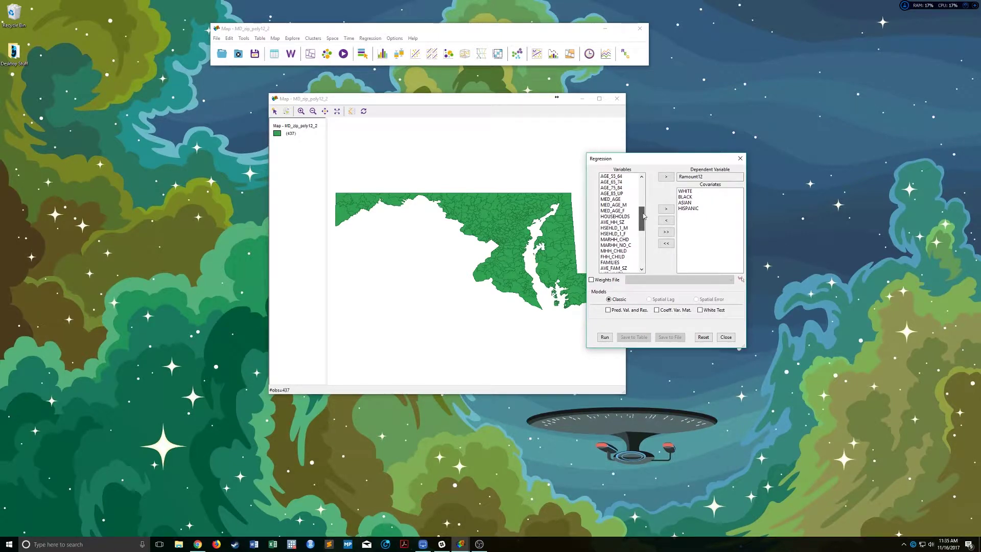
double_click(615, 199)
left_click_drag(643, 219, 642, 227)
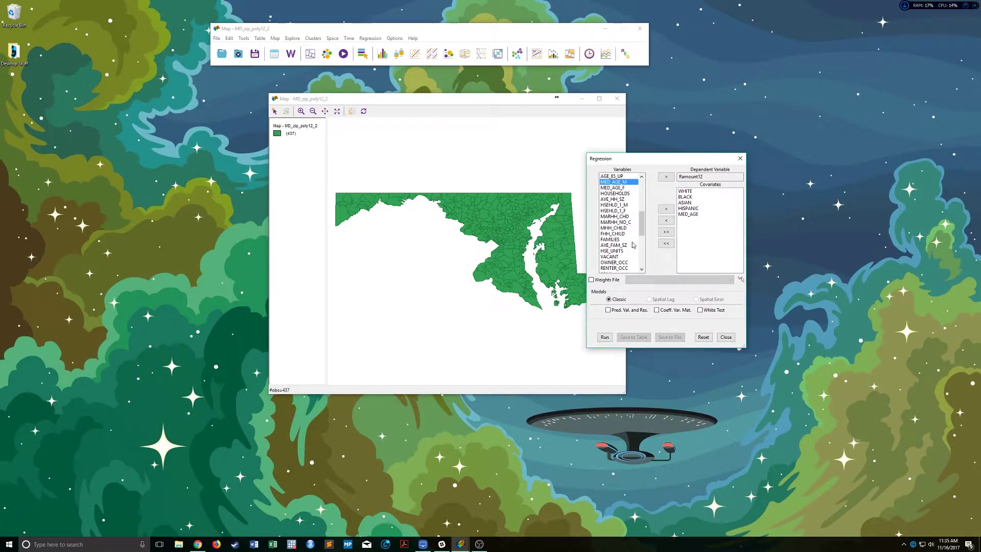
left_click_drag(643, 226, 643, 230)
scroll(612, 243, "down", 5)
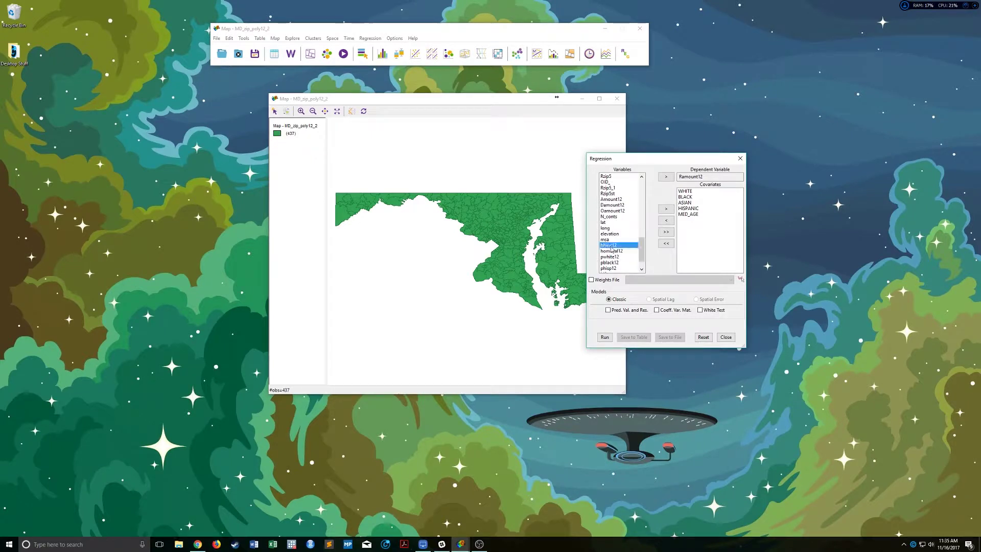
double_click(612, 246)
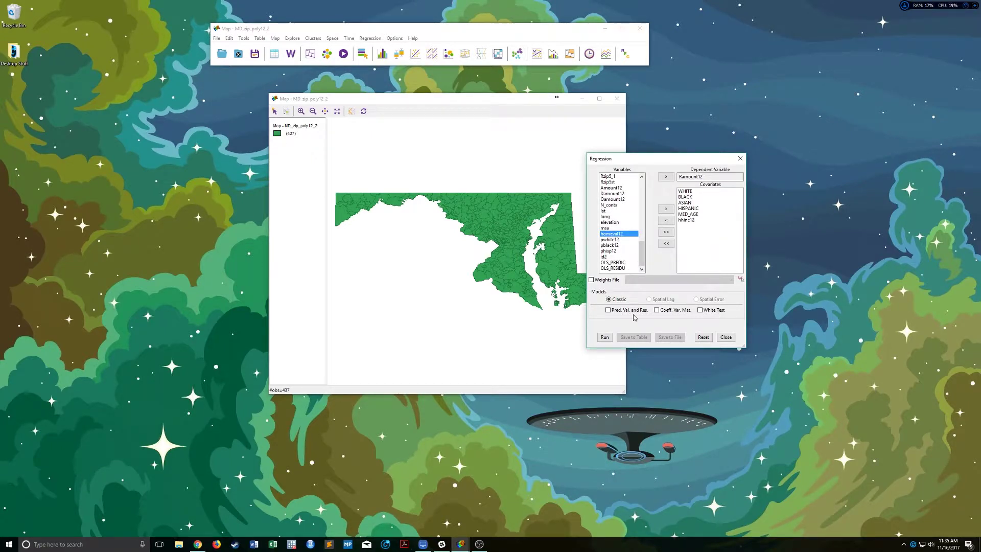
left_click(605, 337)
Enable 'Pred. Val. and Res.', rerun the regression, and scroll to the OBS/PREDICTED/RESIDUAL table.
left_click_drag(620, 170, 392, 156)
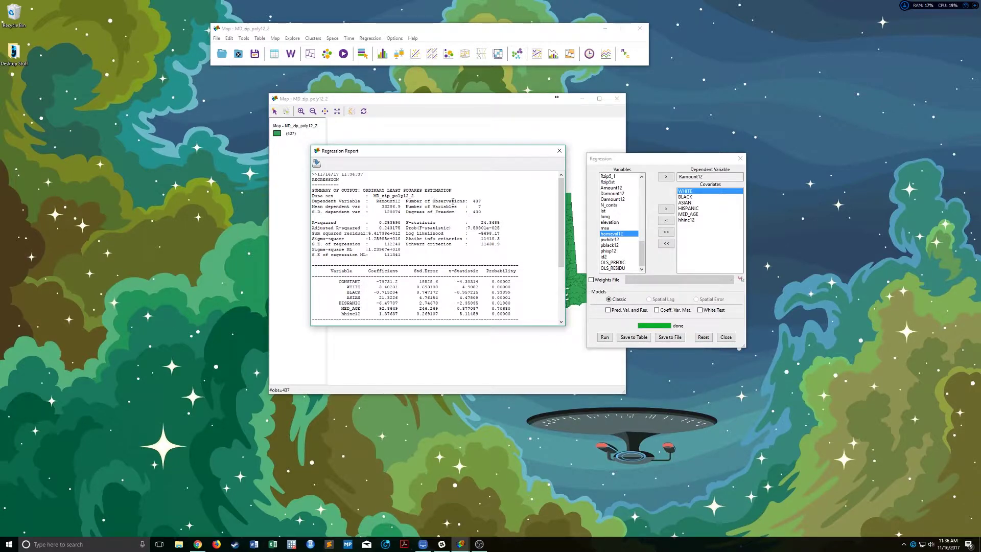
left_click(557, 151)
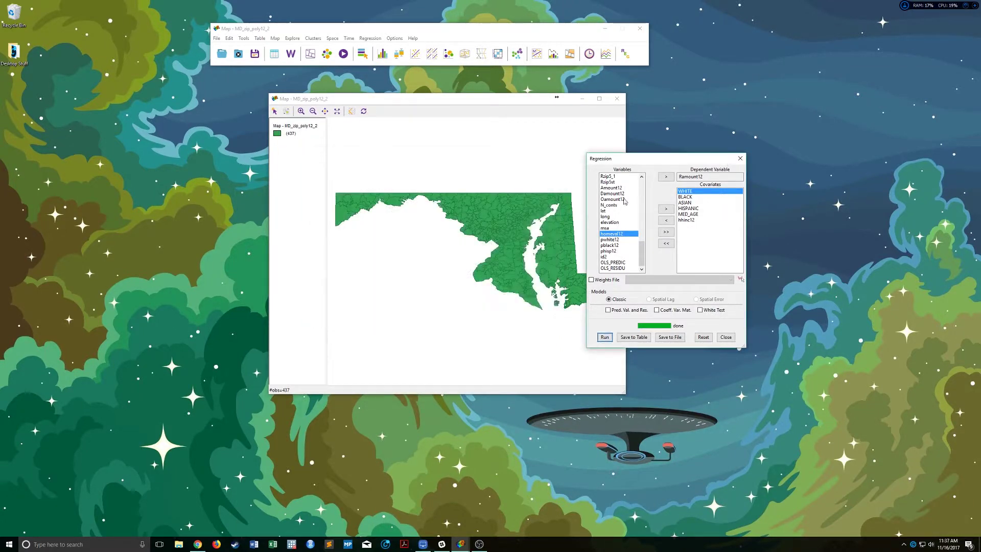
left_click(626, 311)
left_click(603, 338)
left_click_drag(618, 169, 400, 112)
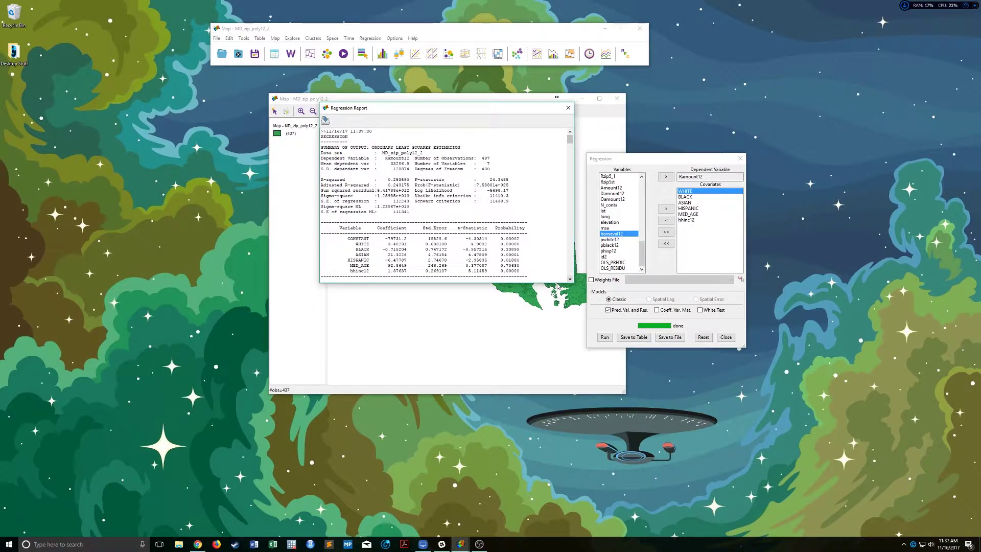
scroll(562, 276, "down", 7)
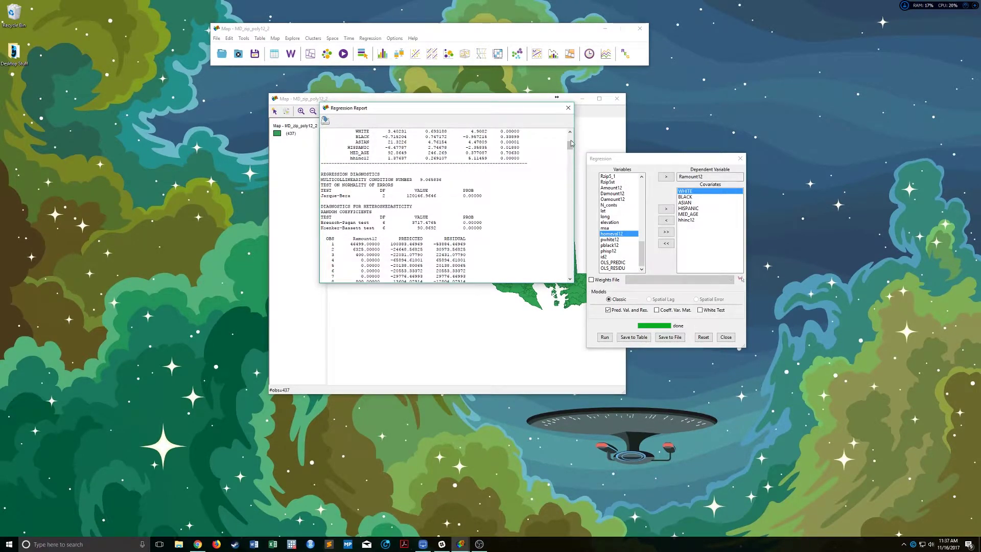
left_click_drag(570, 145, 573, 150)
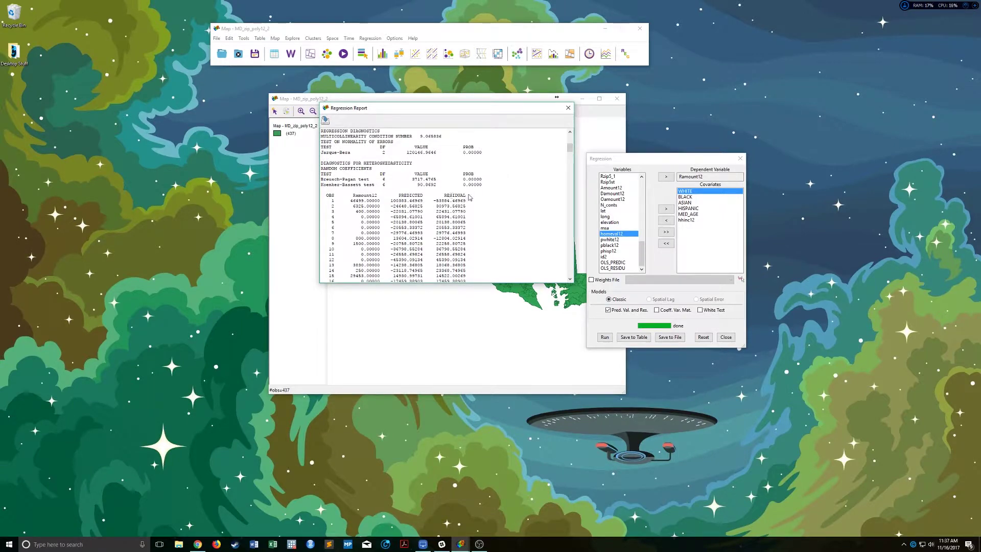
Save the predicted values and residuals as OLS_PREDIC and OLS_RESIDU, then close Regression.
left_click(567, 107)
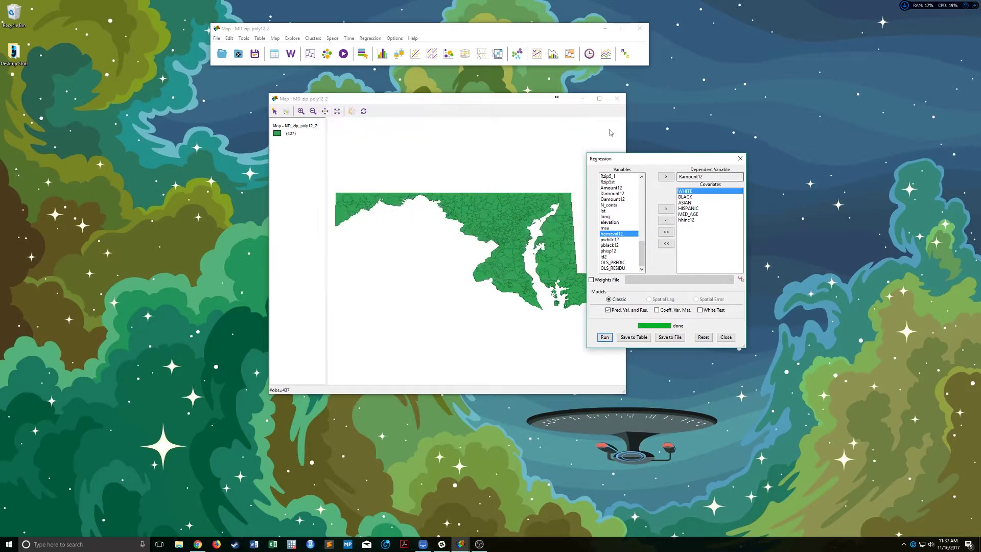
left_click(634, 337)
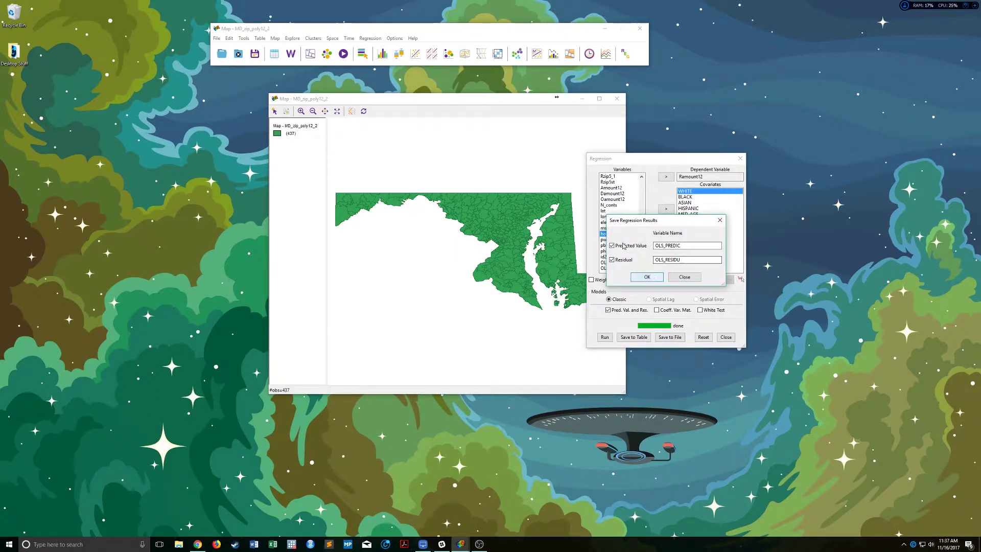
left_click(612, 245)
left_click(646, 277)
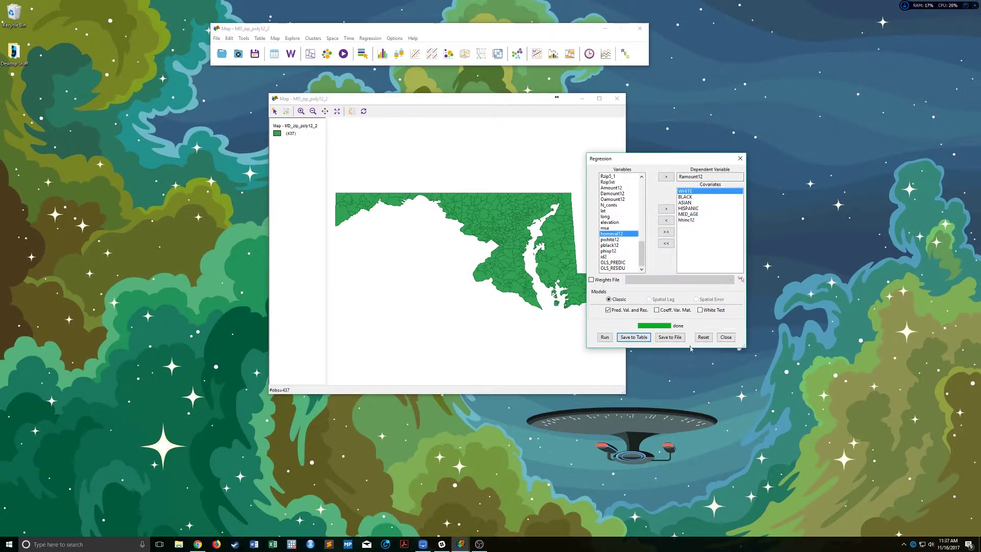
left_click(726, 337)
Check the new OLS_PREDIC and OLS_RESIDU columns in the attribute table, then close it.
left_click(274, 54)
left_click_drag(75, 226, 307, 225)
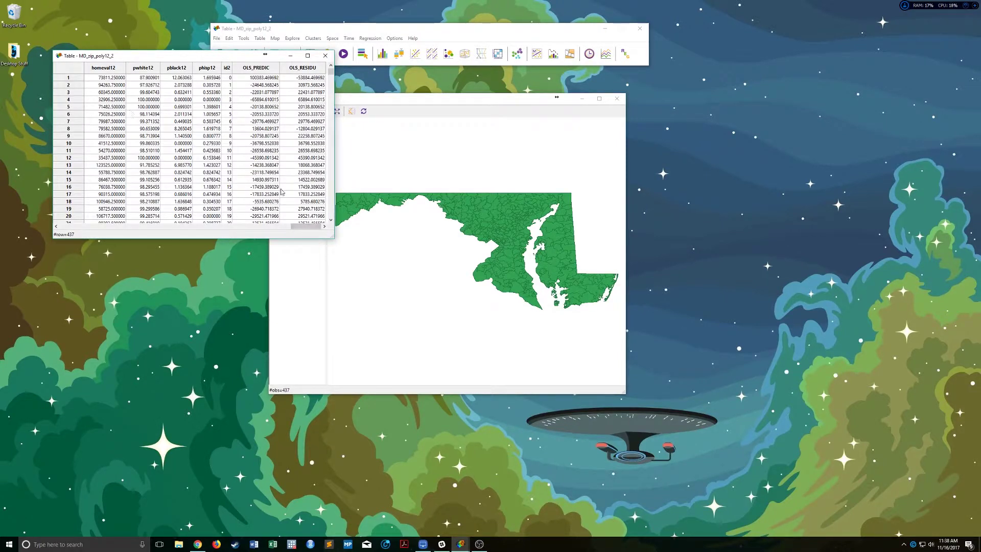
left_click(325, 55)
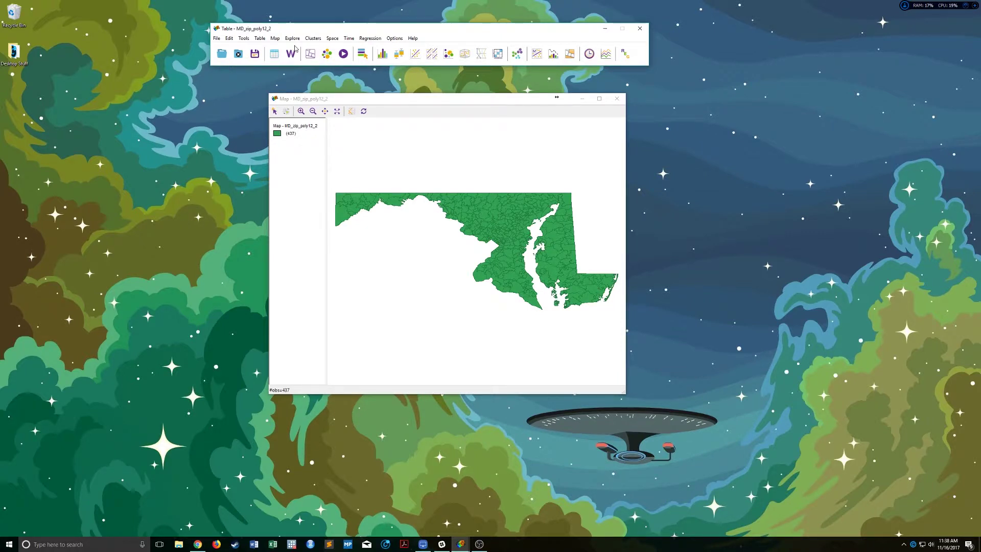
In the Weights Manager, start a new weights file with a new ID variable POLY_ID2.
left_click(390, 38)
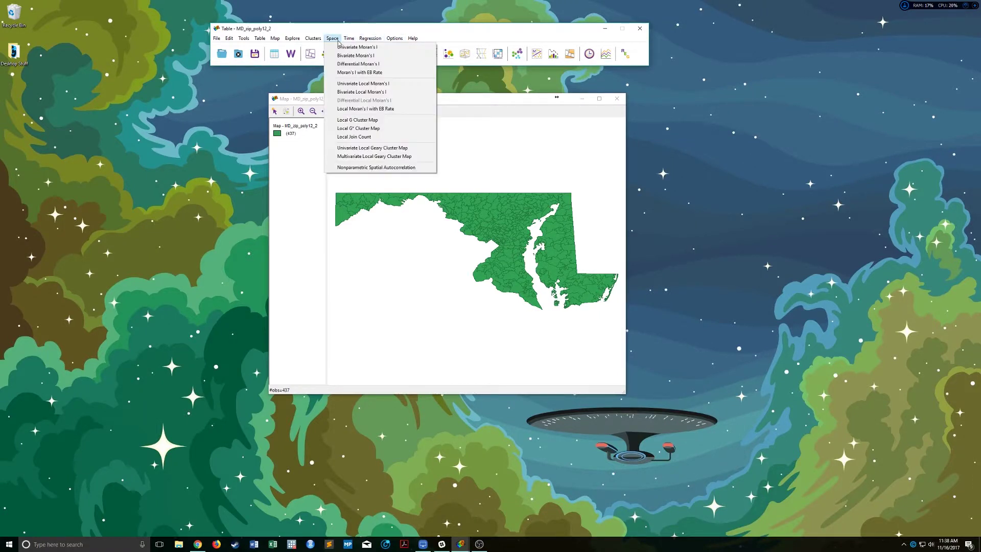
left_click(471, 100)
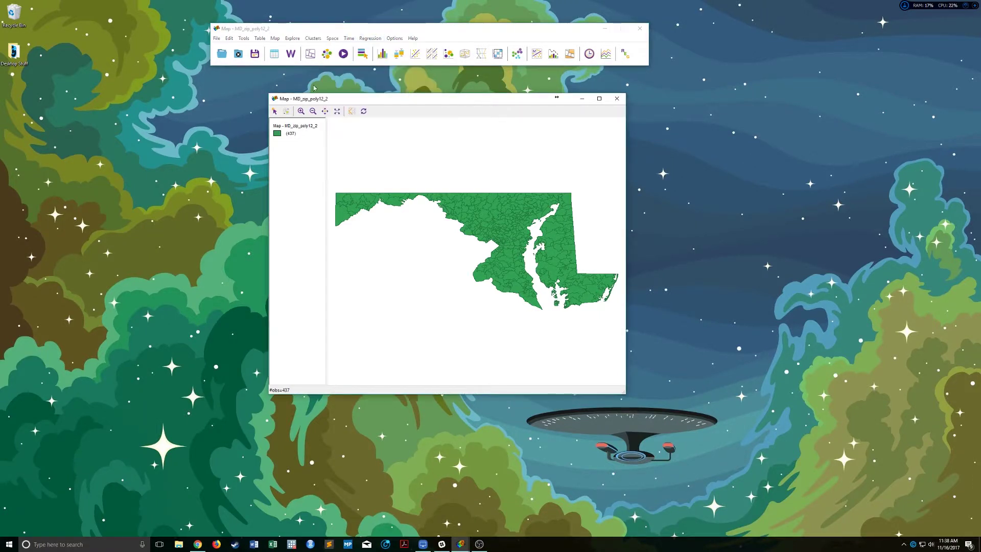
left_click(290, 54)
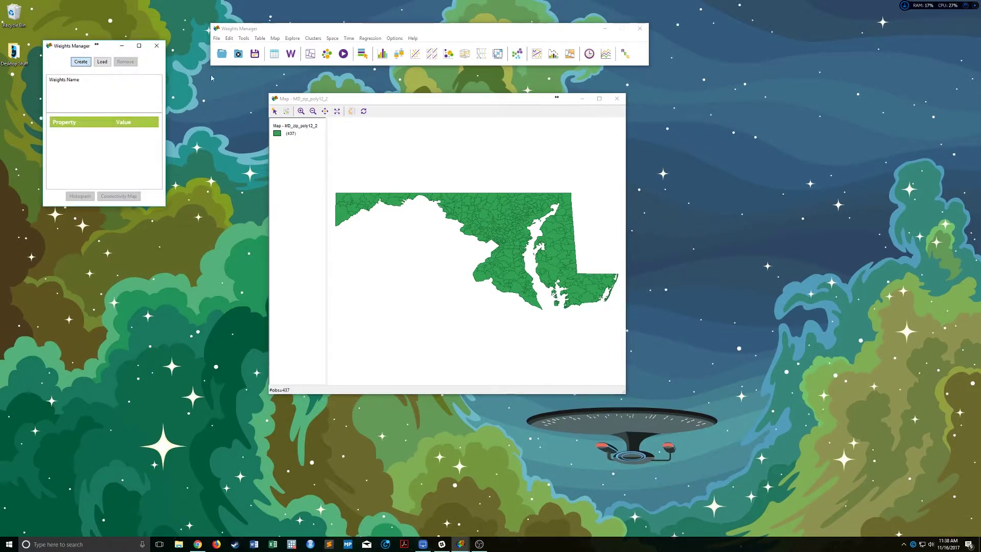
key("Return")
left_click(540, 198)
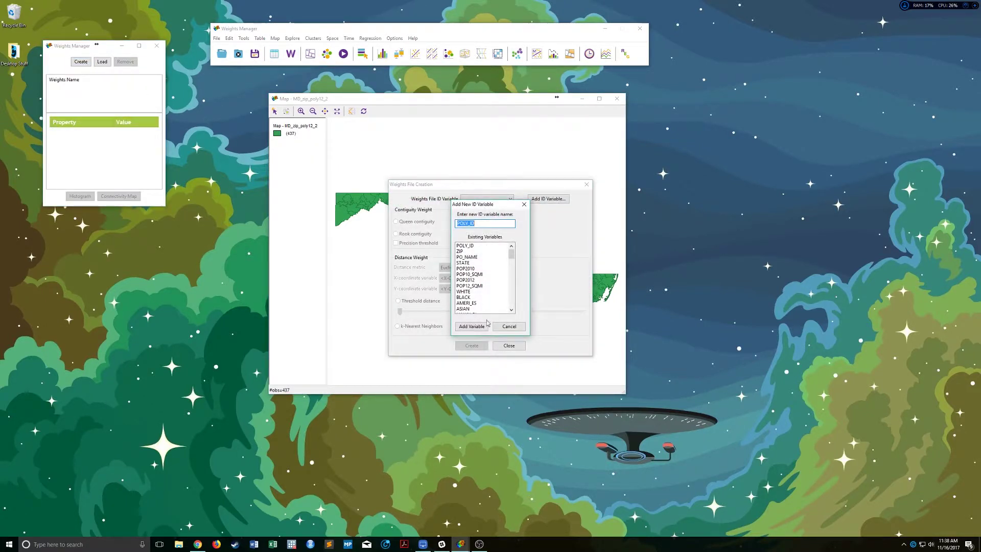
left_click(471, 326)
left_click(550, 272)
left_click(494, 222)
type("2")
left_click(471, 326)
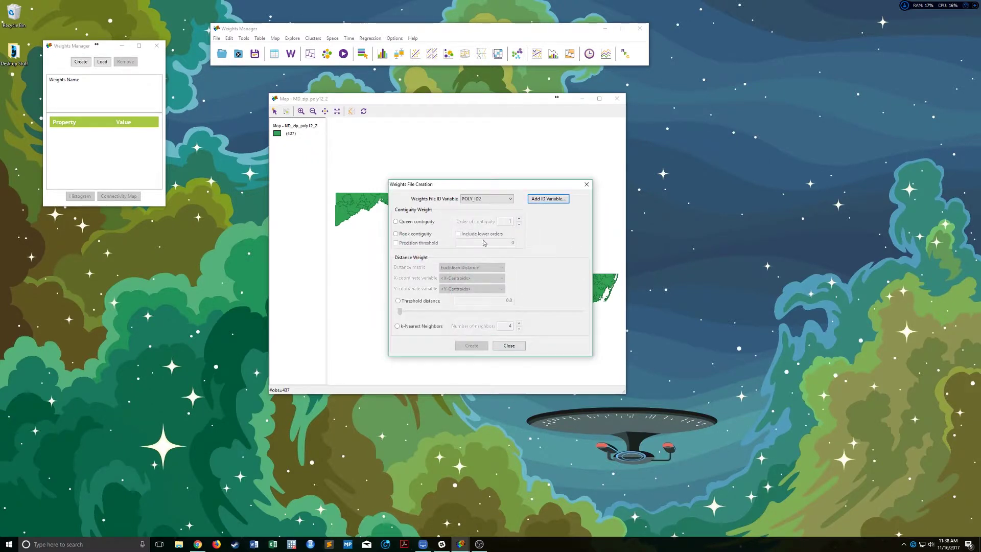
Create queen contiguity weights saved as MD_zip_poly12_23.gal and close the weights dialogs.
left_click(408, 221)
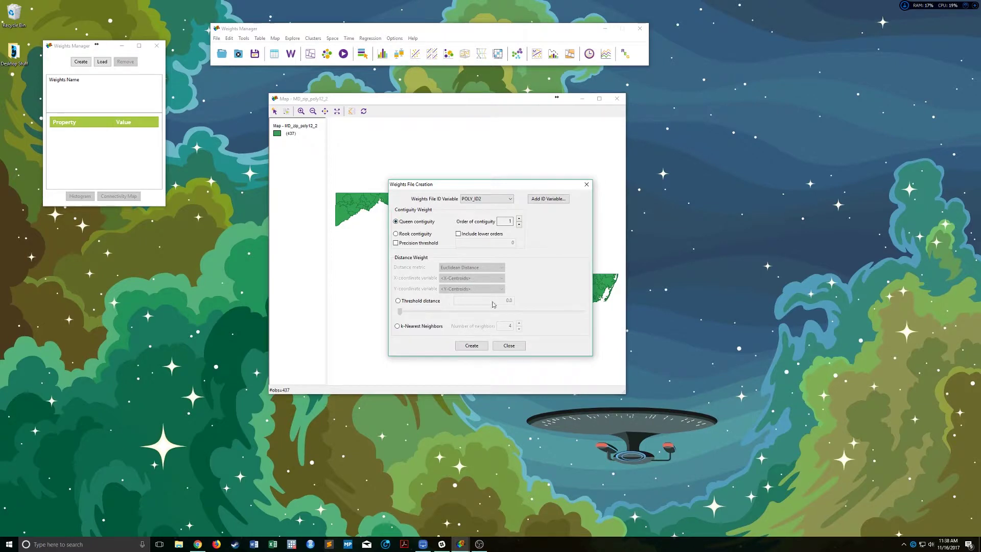
left_click(480, 346)
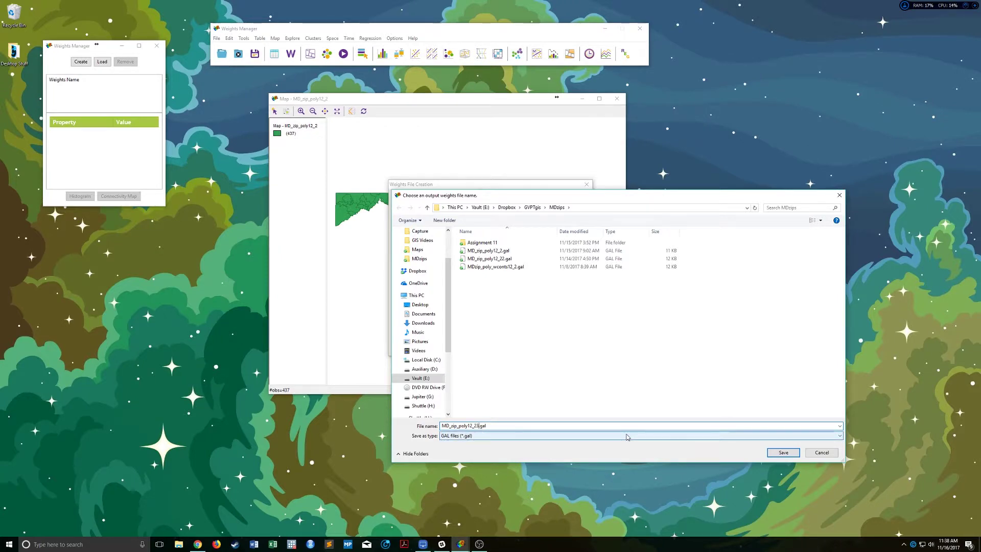
key("Return")
left_click(578, 279)
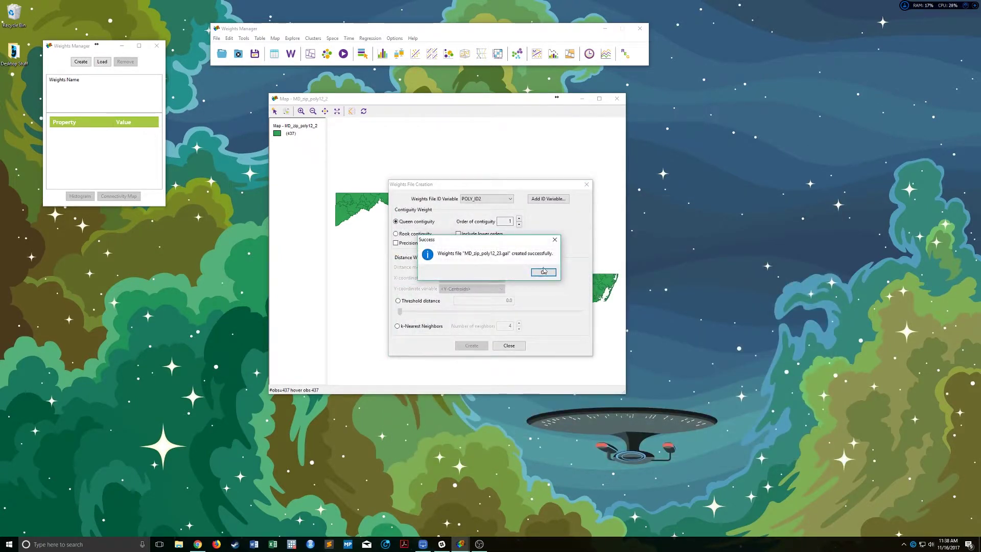
left_click(543, 271)
left_click(508, 346)
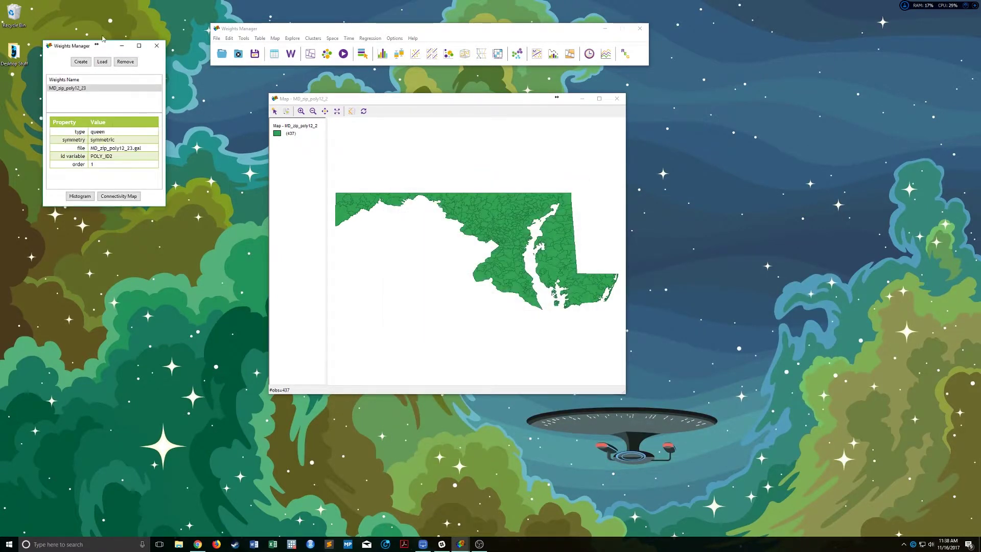
left_click(157, 46)
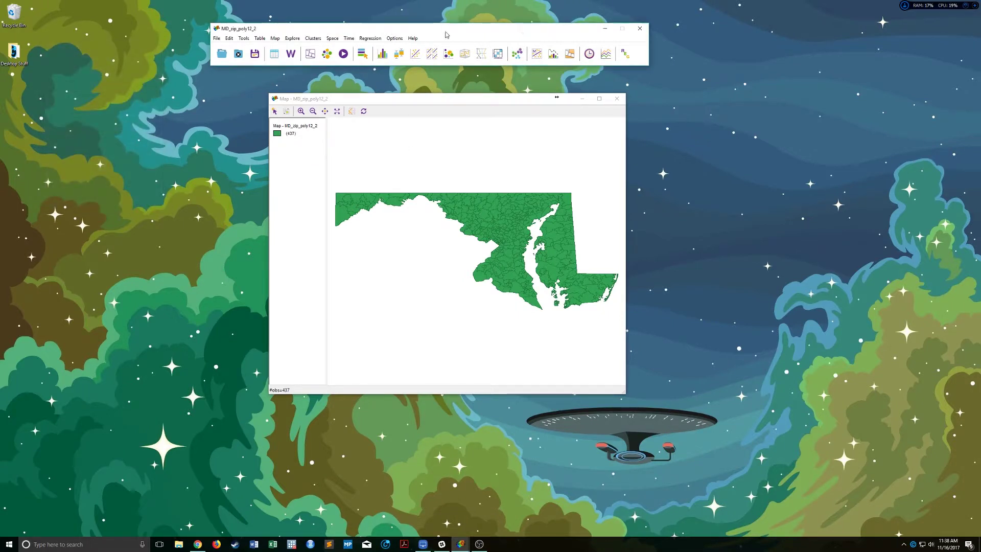
Run Univariate Local Moran's I with OLS_RESIDU as the variable.
left_click(334, 39)
left_click(333, 39)
left_click(333, 39)
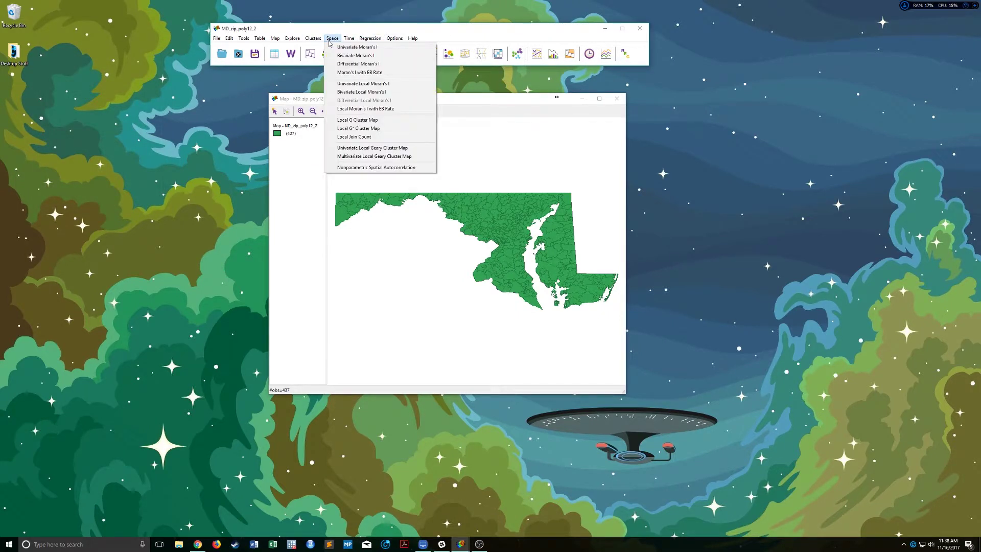
left_click(359, 83)
left_click_drag(535, 237, 531, 299)
left_click(458, 297)
left_click(471, 322)
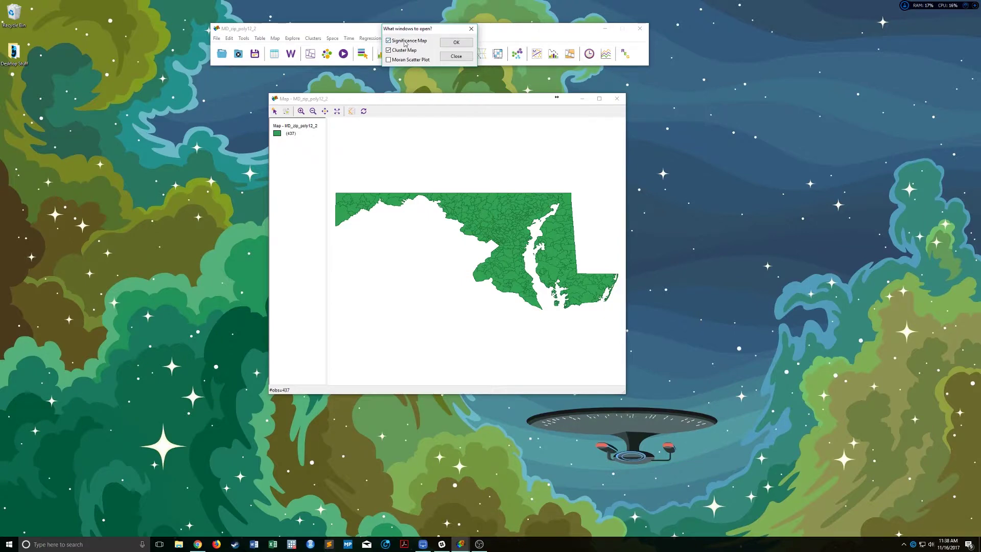
Produce the cluster map and Moran scatter plot, arranged left and right.
left_click(403, 60)
left_click(456, 42)
left_click_drag(158, 59, 739, 37)
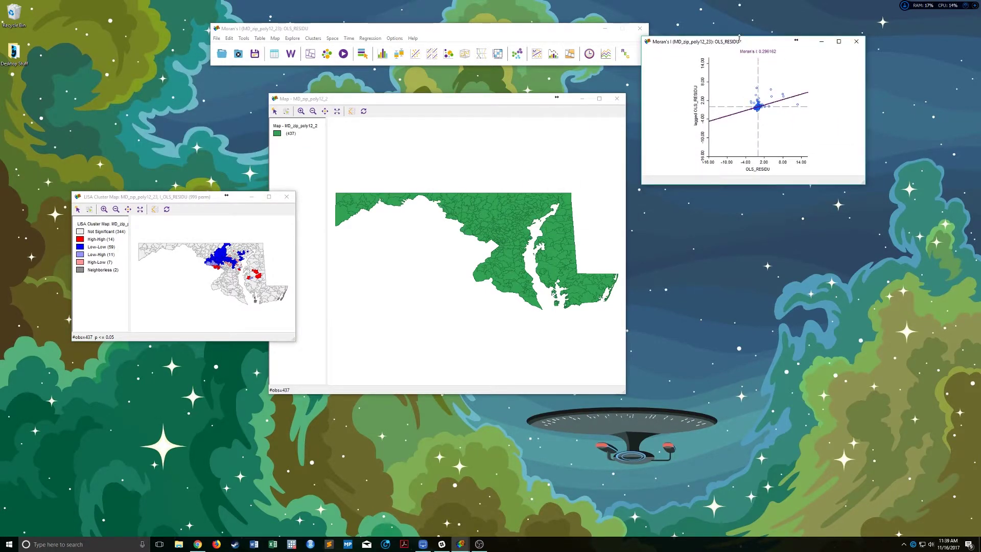
key("super+Right")
left_click(153, 109)
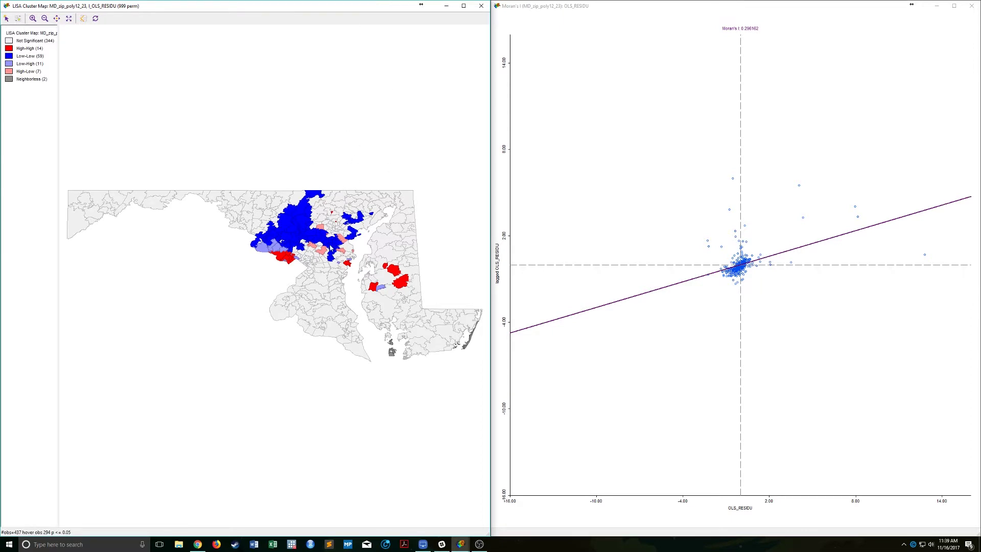
Close the LISA Cluster Map and Moran's I scatter plot windows.
left_click(481, 5)
left_click(971, 6)
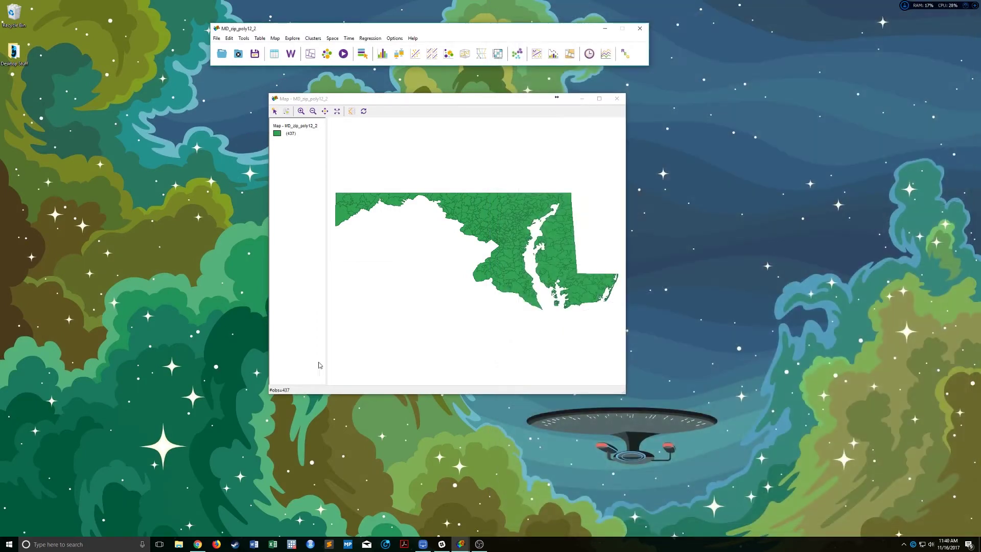